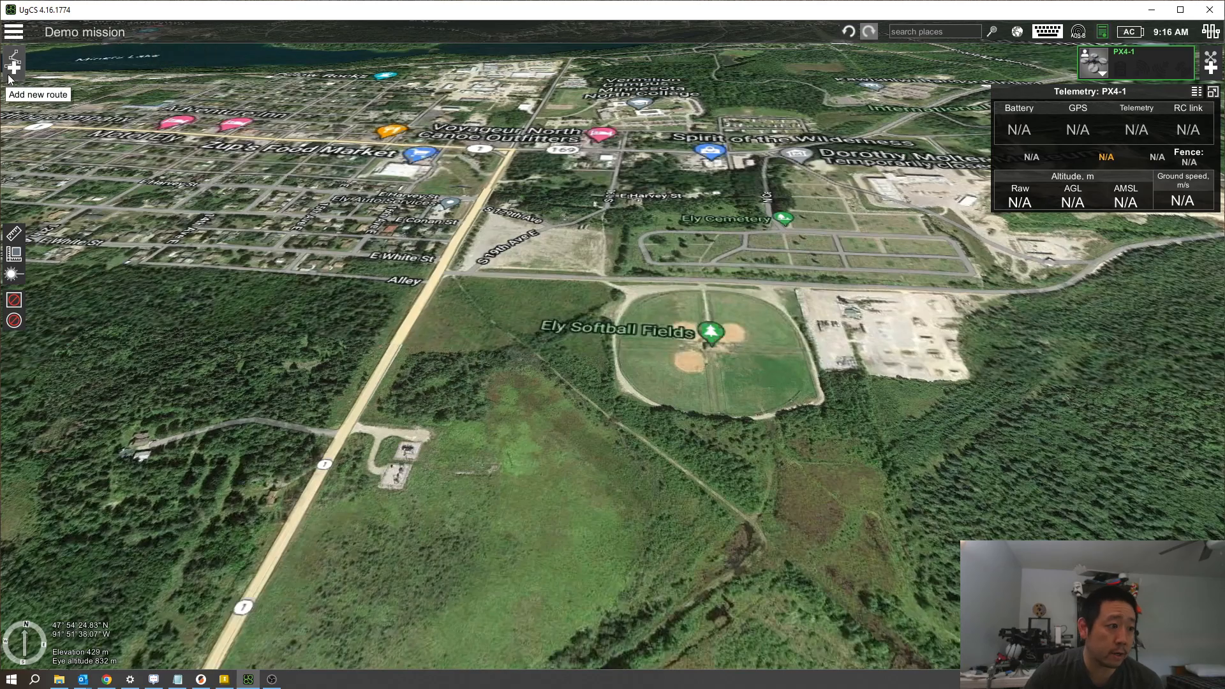
Start a new route from scratch using the DJI Matrice 300 RTK vehicle profile.
left_click(16, 71)
left_click(771, 489)
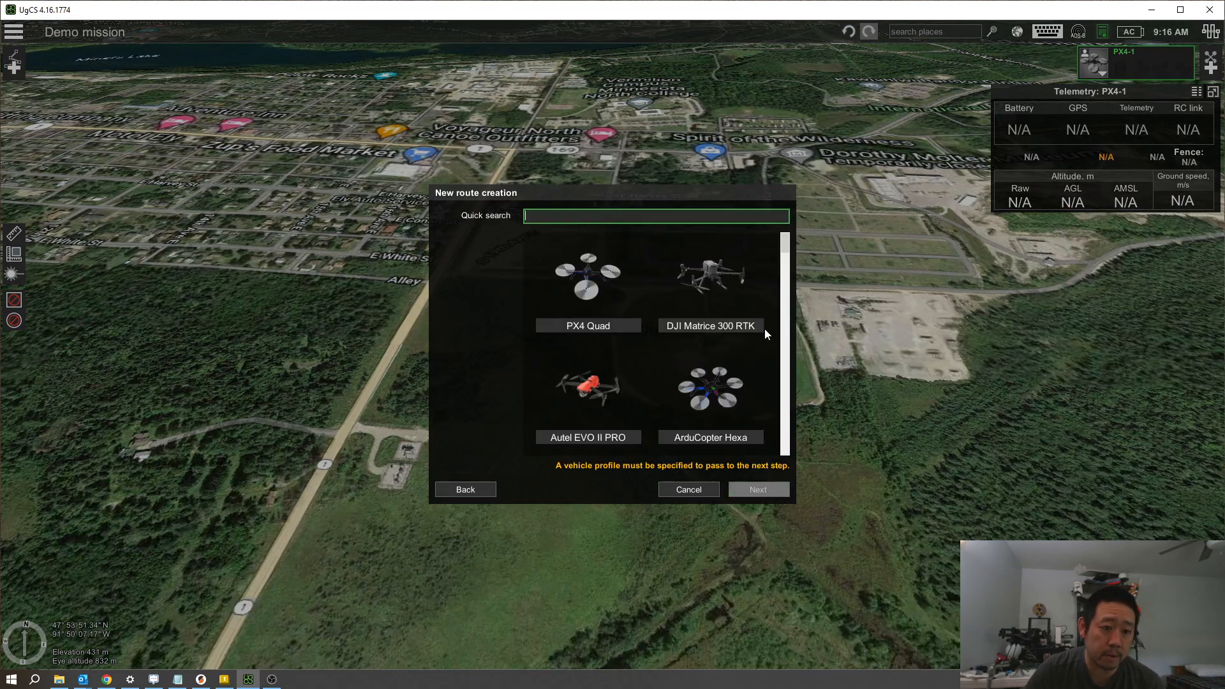
left_click(714, 287)
left_click(760, 489)
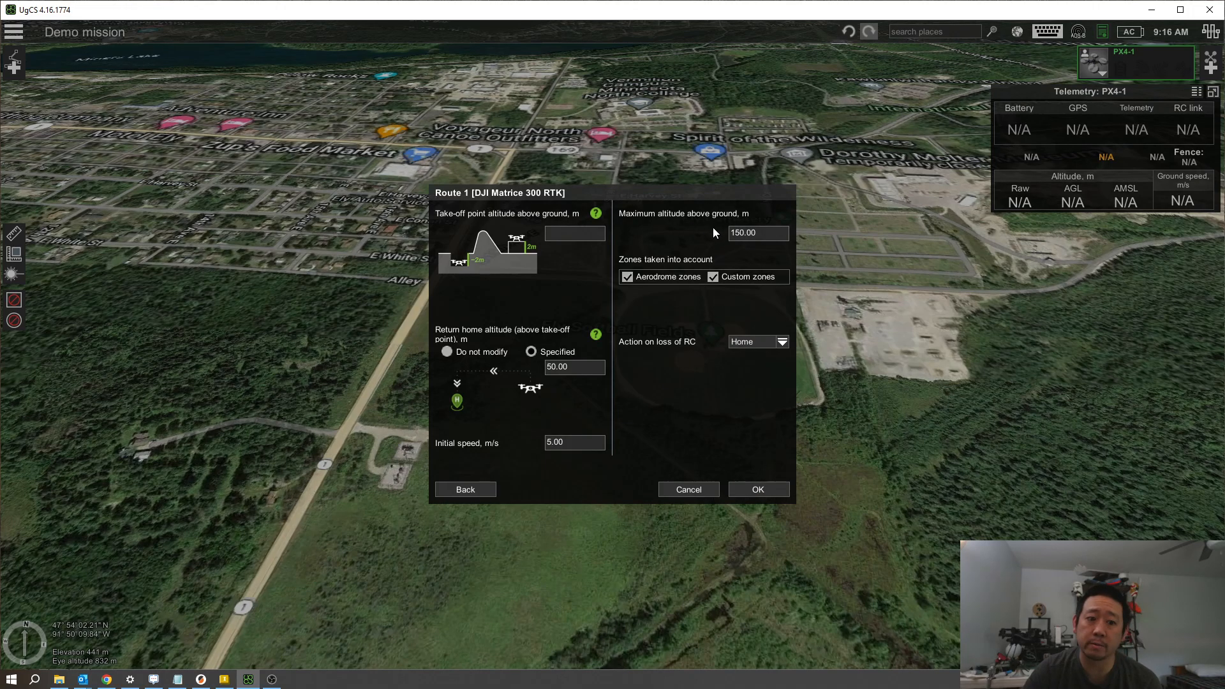
Set the route's maximum altitude above ground to 400 m and create the route.
key("ctrl+a")
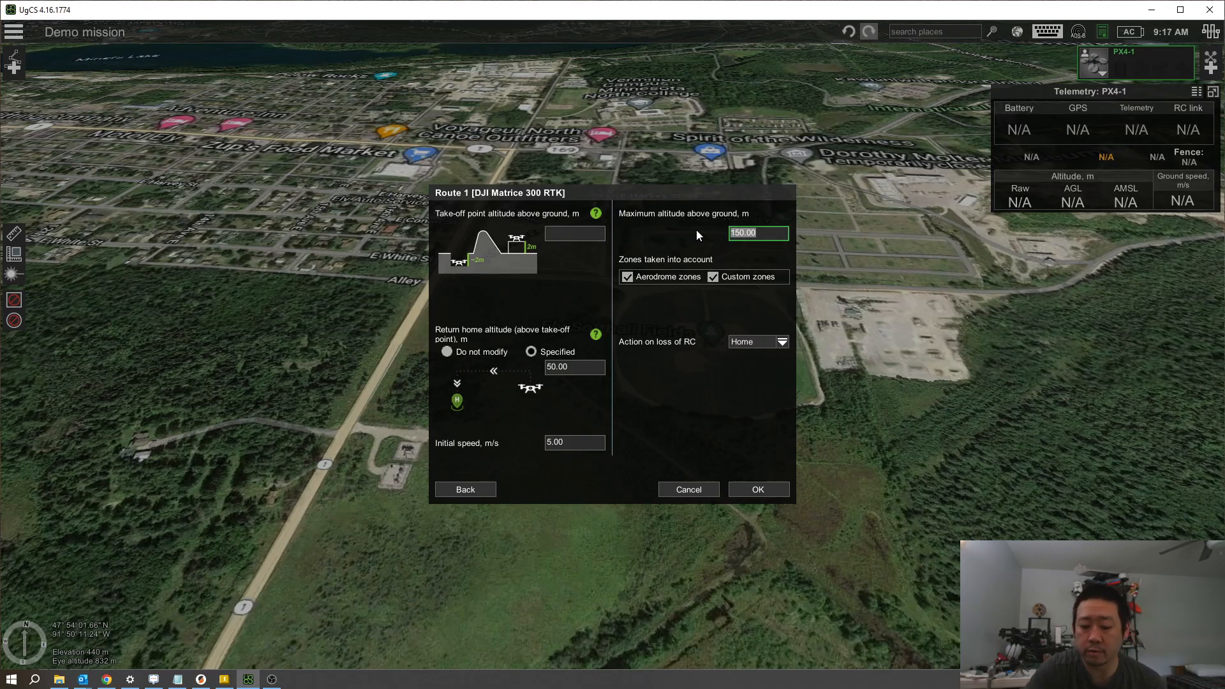
type("44")
key("BackSpace")
type("00")
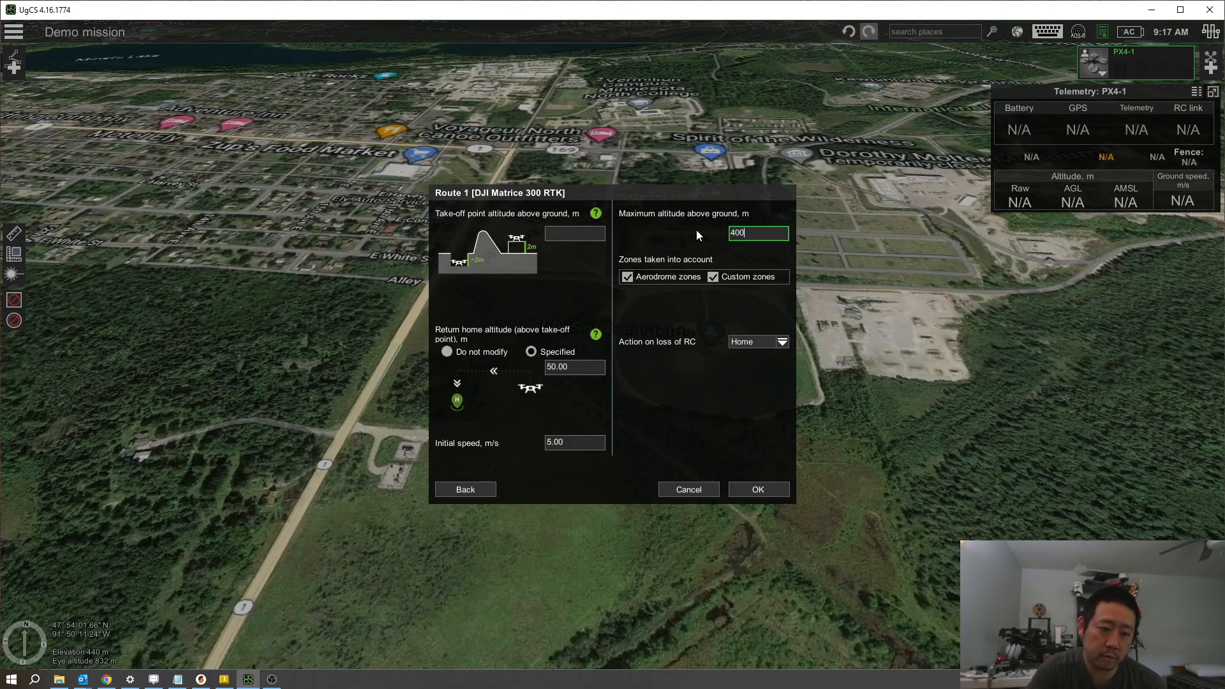
left_click(771, 493)
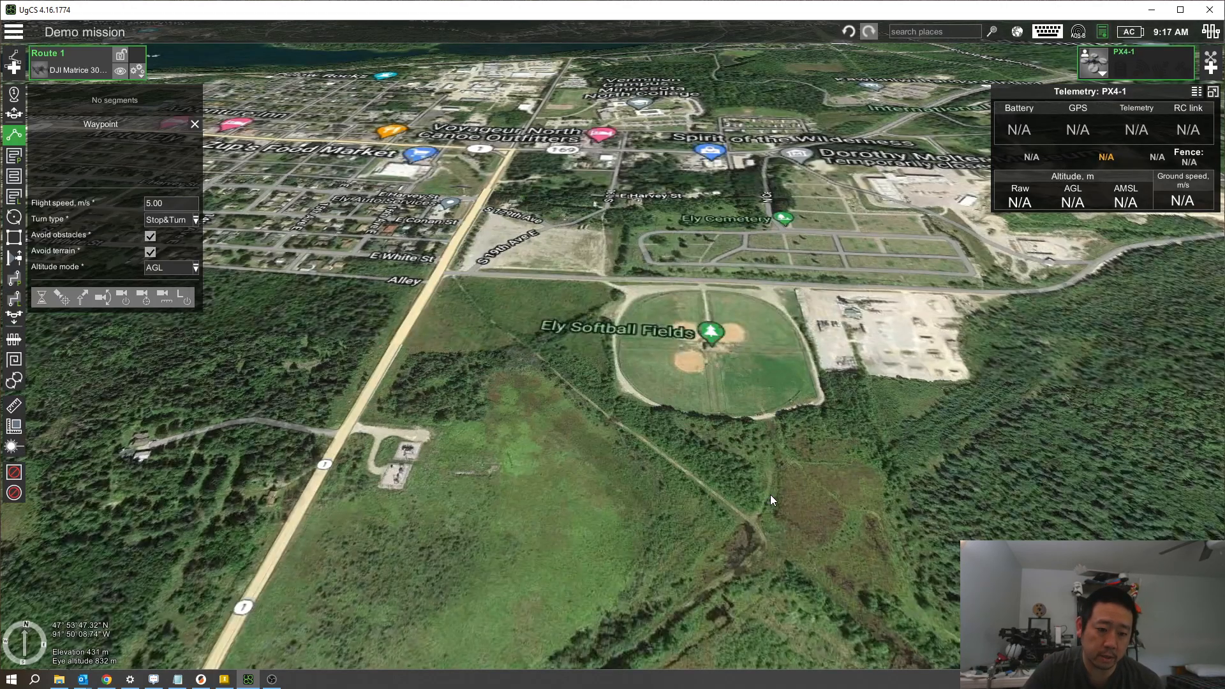
Draw a four-corner Lidar area of about 23 ha around the Ely Softball Fields, stretching from the highway to beyond the paved lot.
left_click(195, 123)
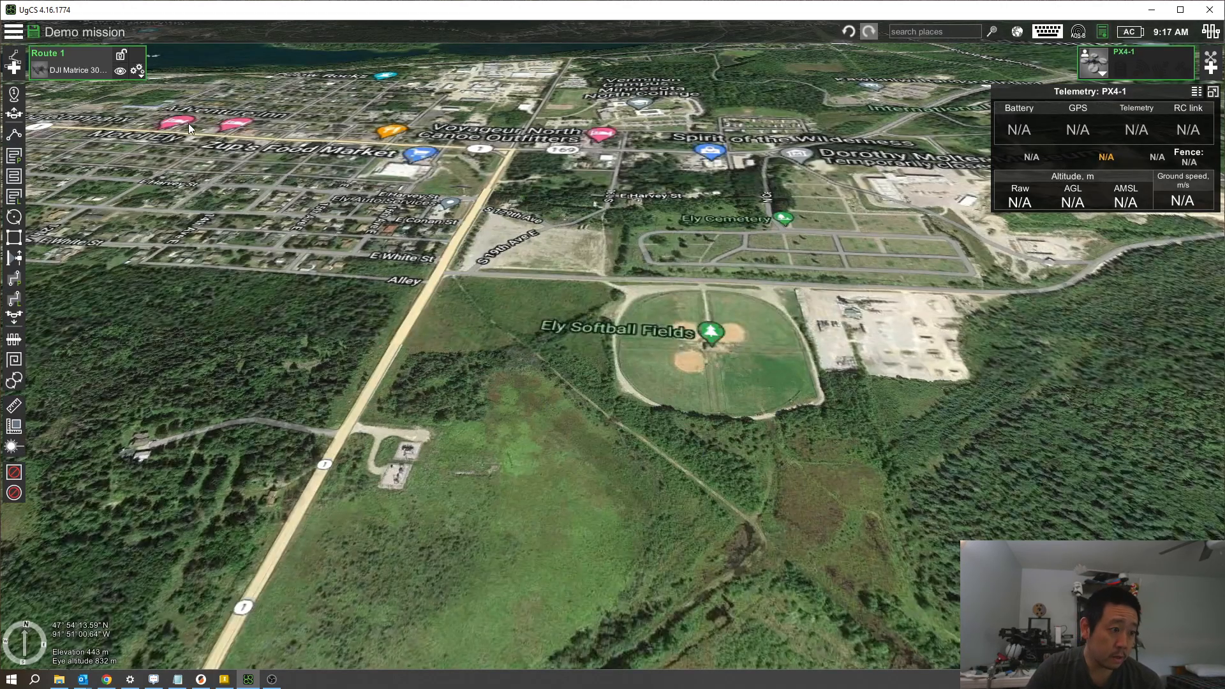
left_click(10, 201)
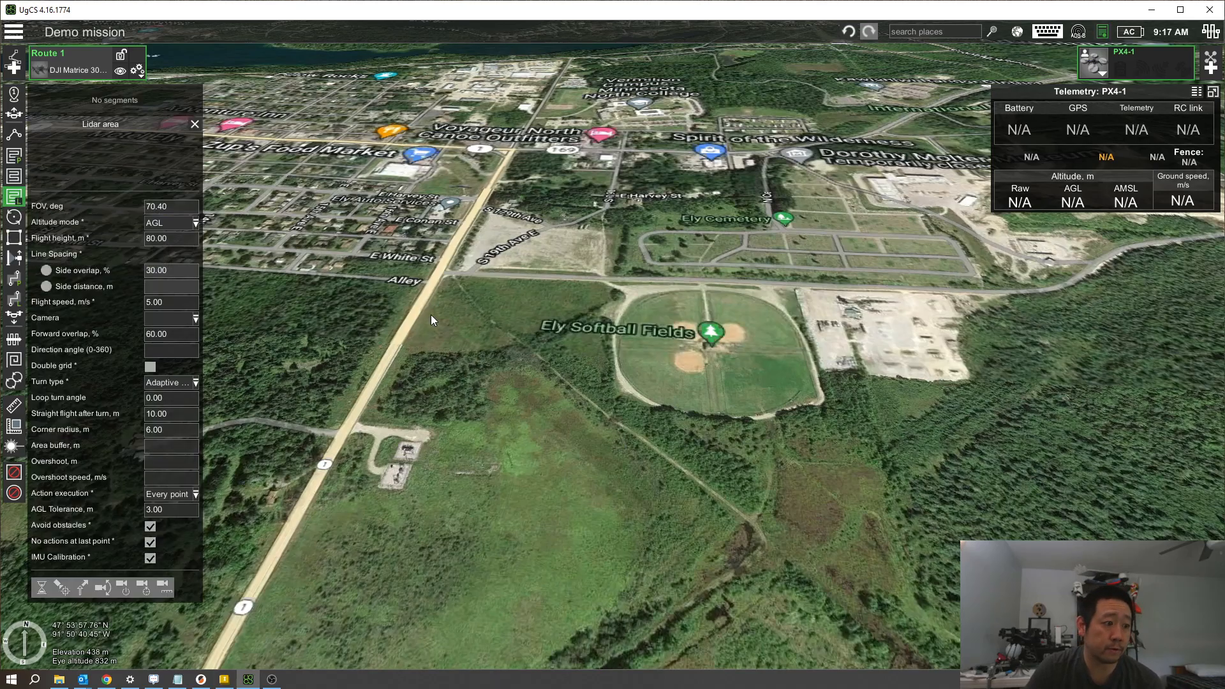
left_click(448, 277)
left_click(981, 293)
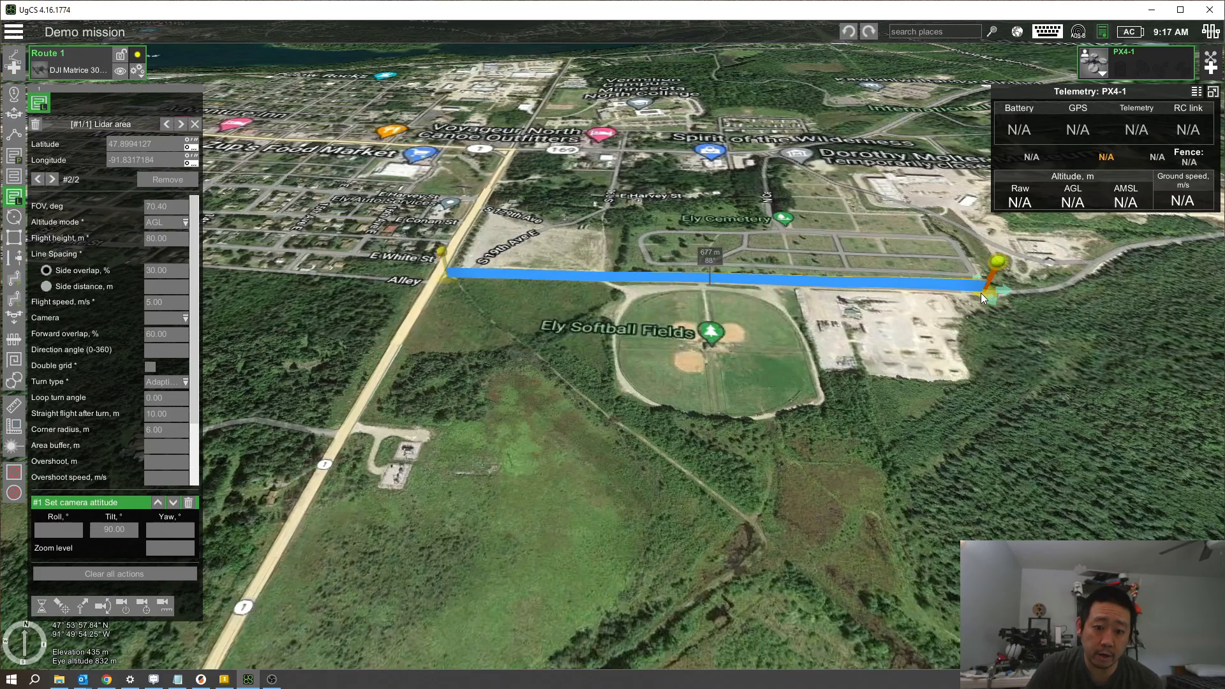
left_click(1003, 554)
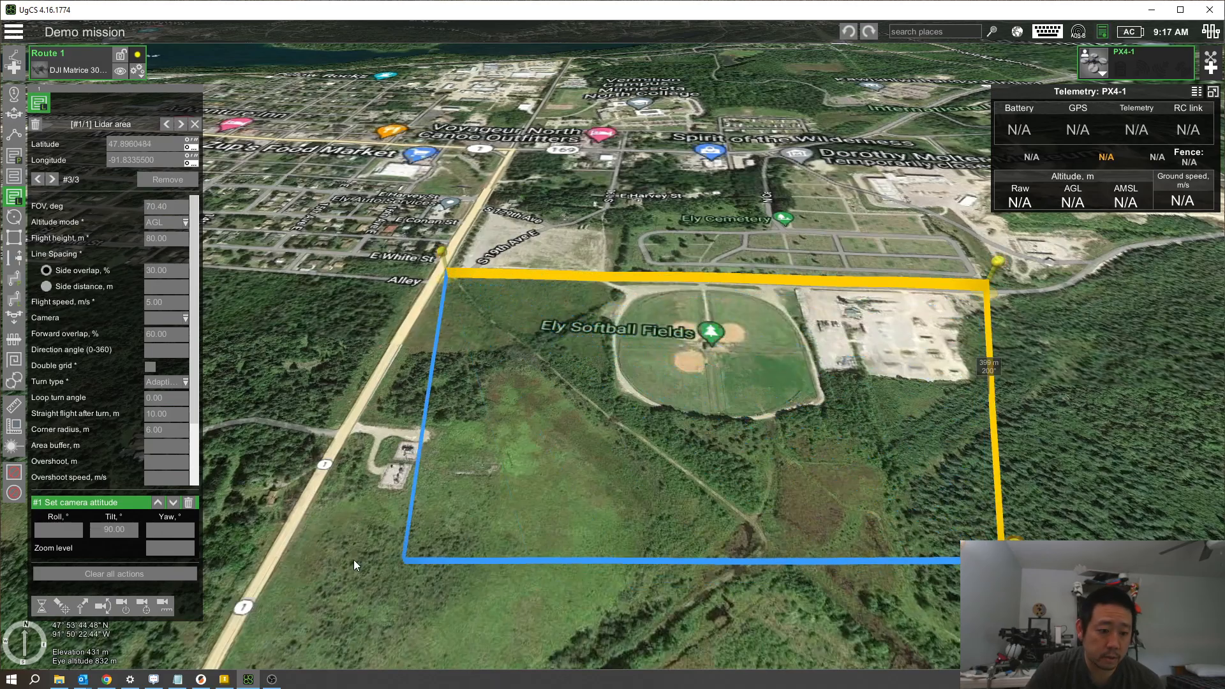
left_click(295, 547)
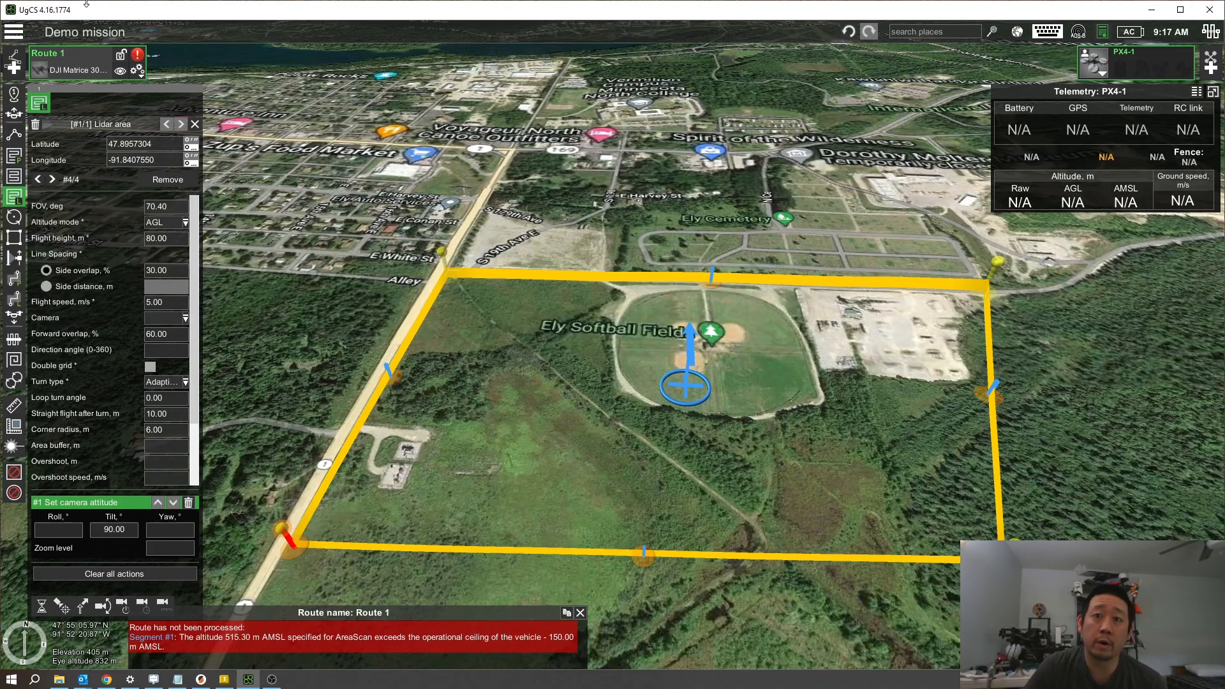
Open the DJI Matrice 300 RTK vehicle profile for editing.
left_click(14, 33)
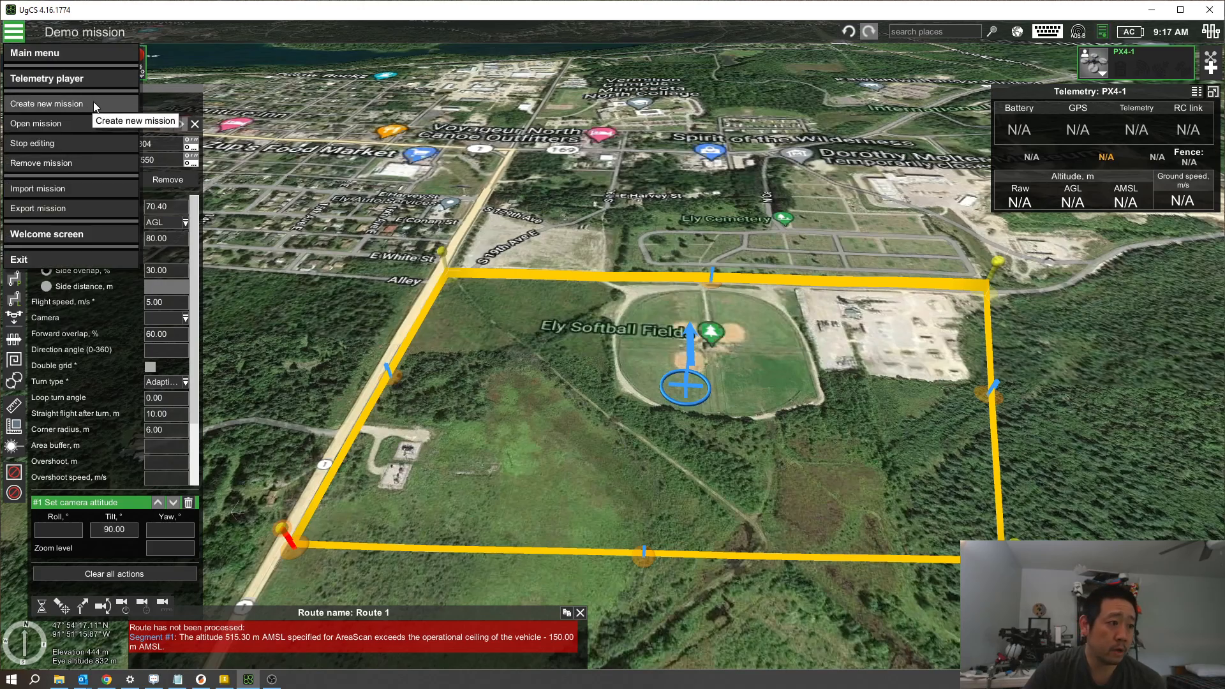
left_click(70, 50)
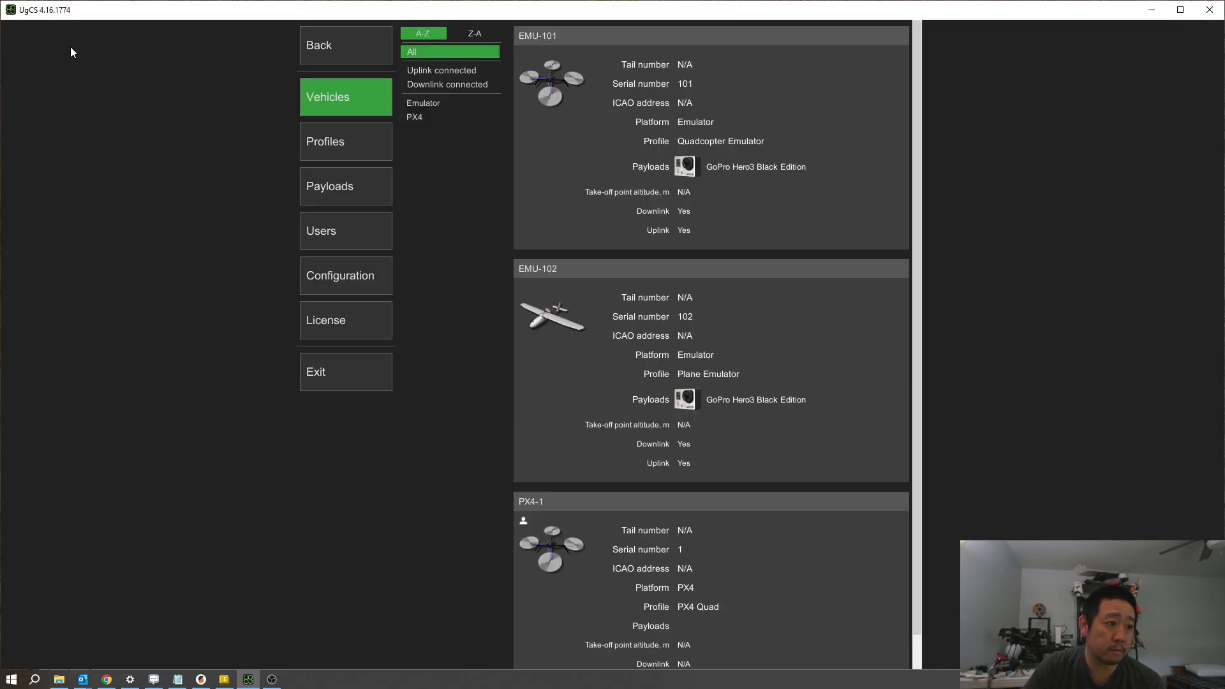
left_click(358, 156)
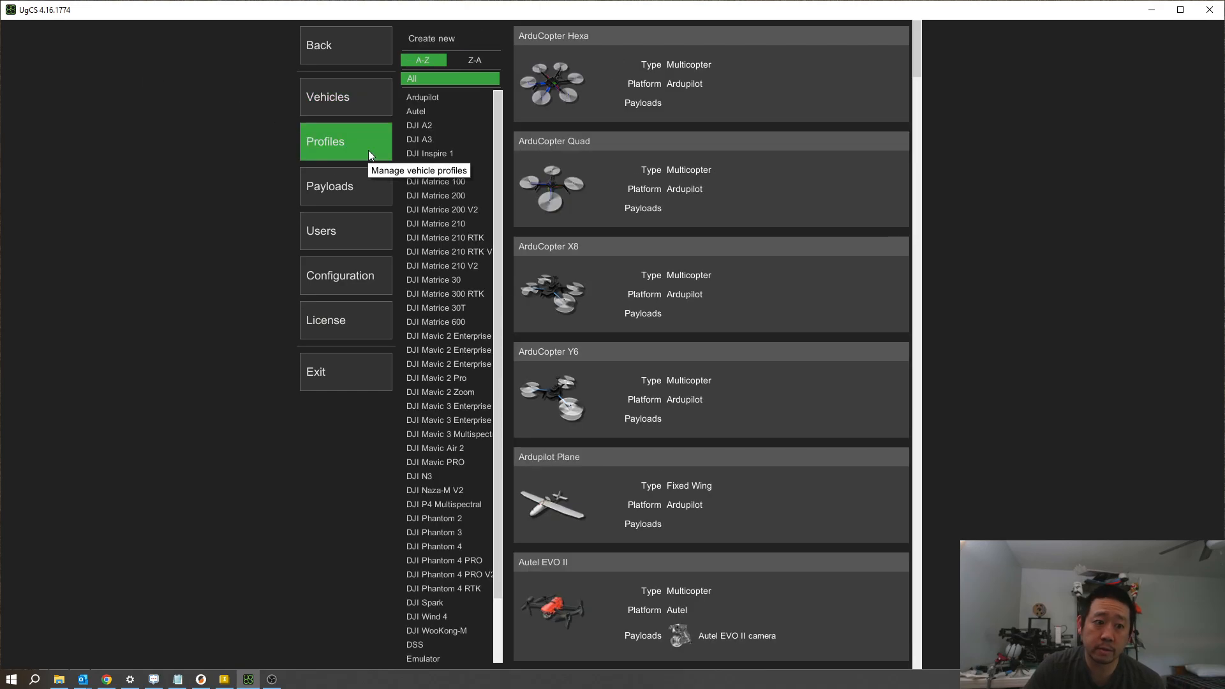
left_click(459, 295)
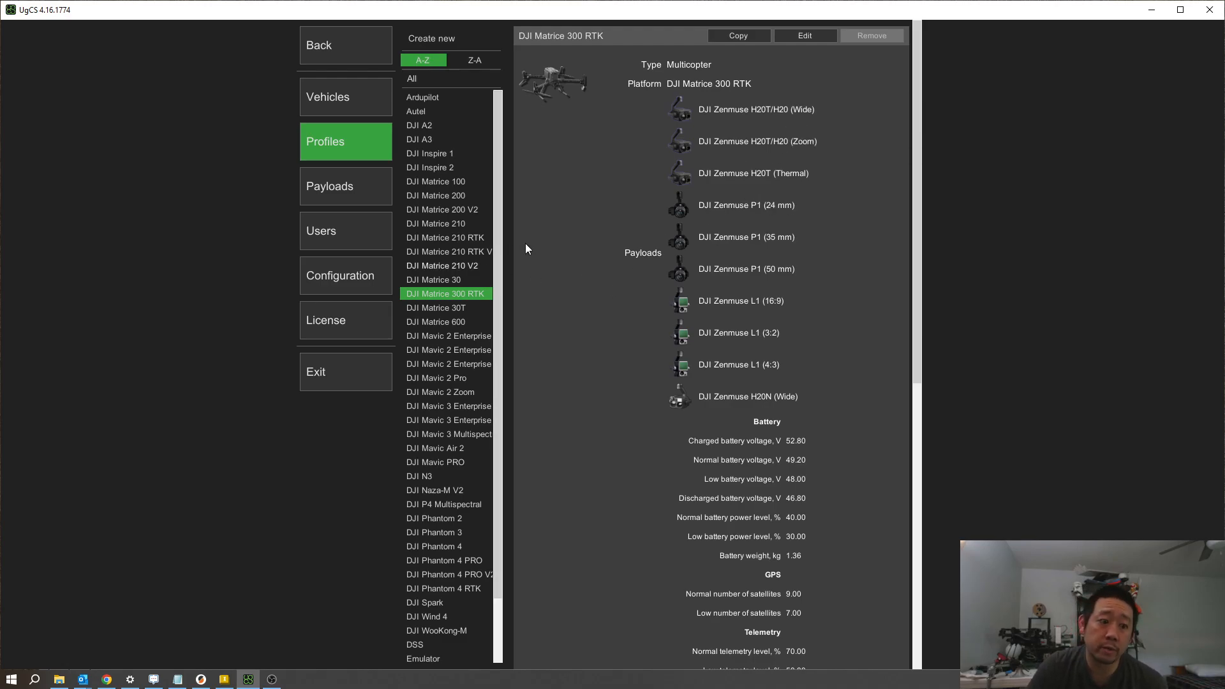
left_click(808, 33)
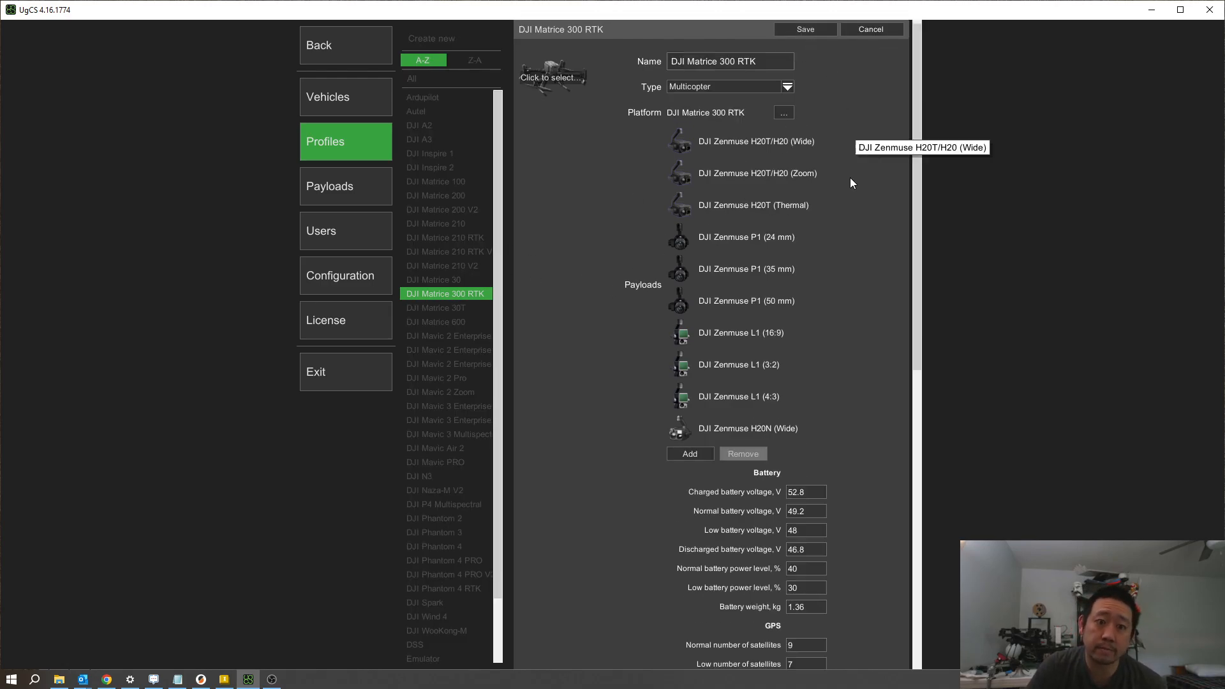
Set the profile's maximum AMSL and AGL altitudes to 10000 m in the routing settings.
scroll(850, 177, "down", 5)
scroll(849, 451, "down", 5)
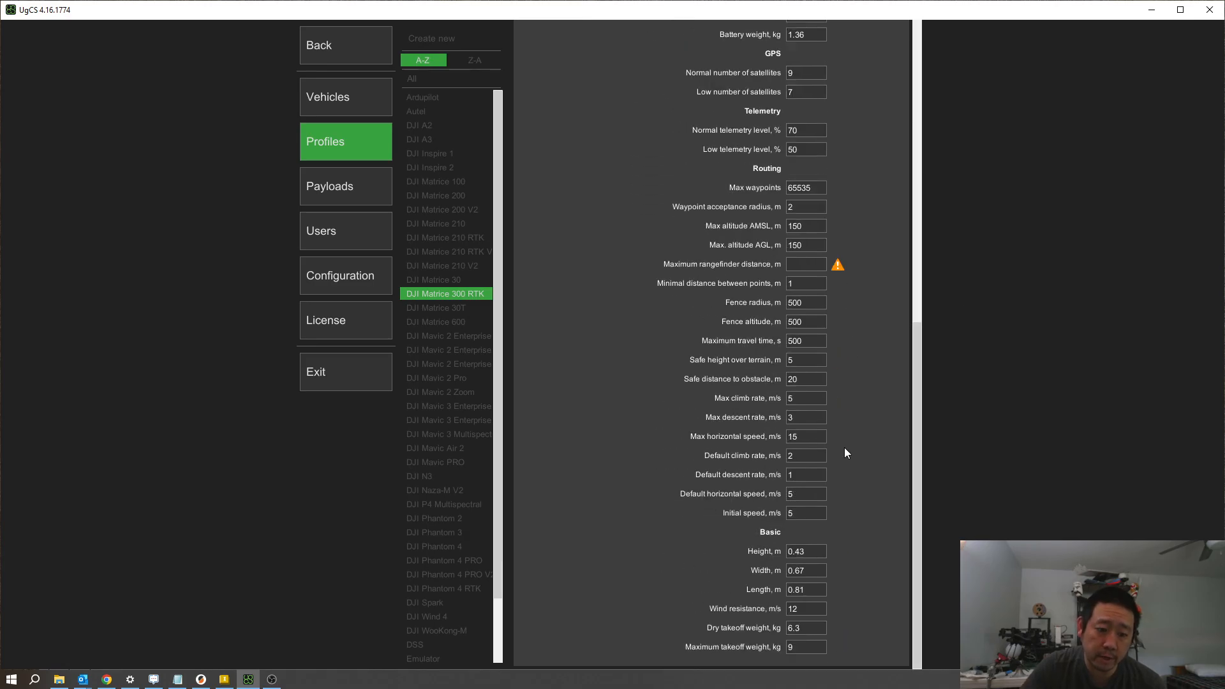
scroll(844, 421, "up", 1)
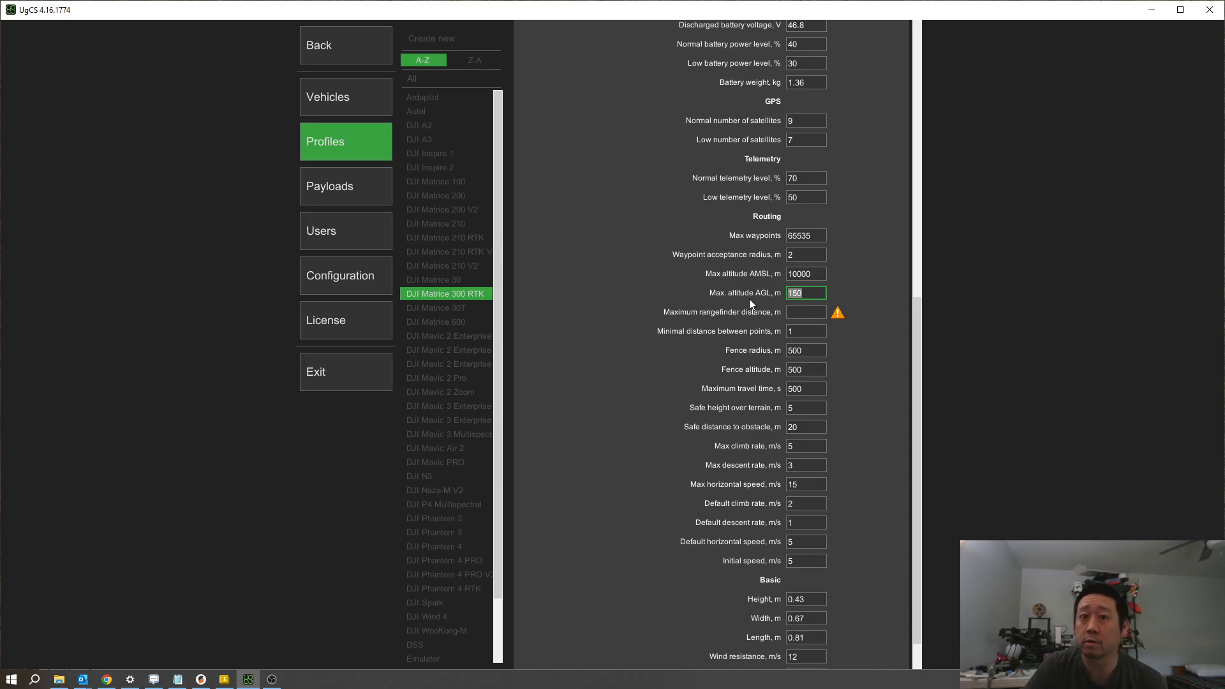
type("10000")
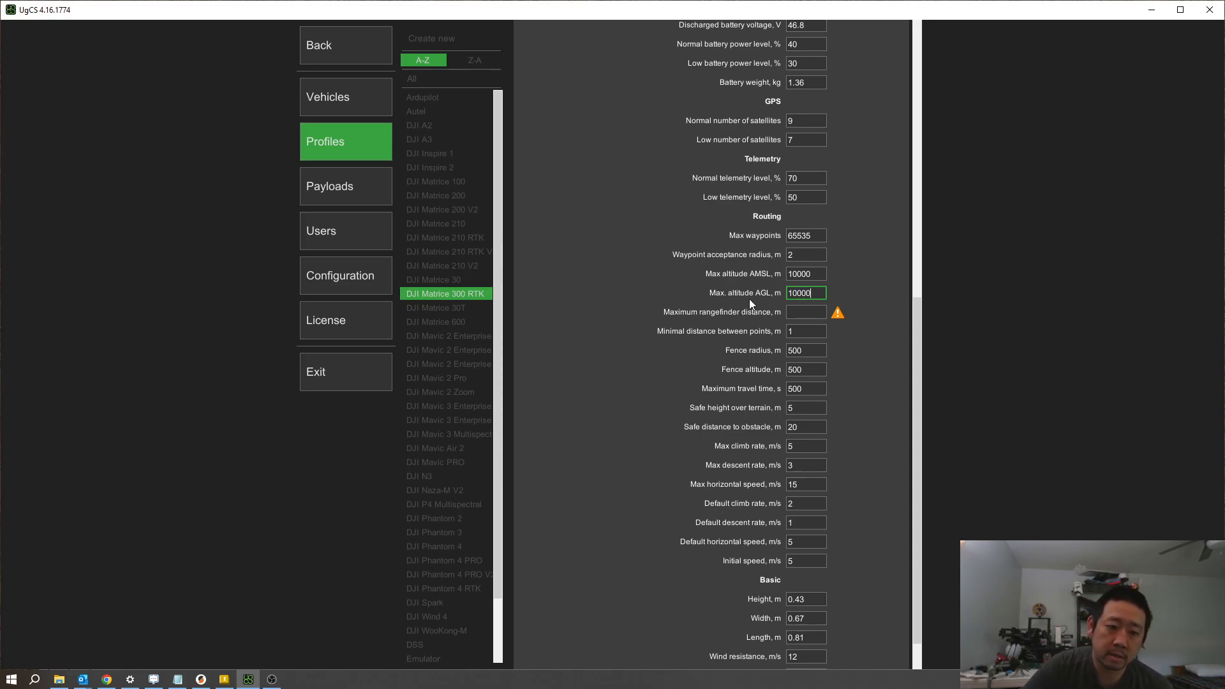
Set the profile's fence radius and fence altitude to 10000 m and its maximum travel time to 10000 s.
left_click(811, 351)
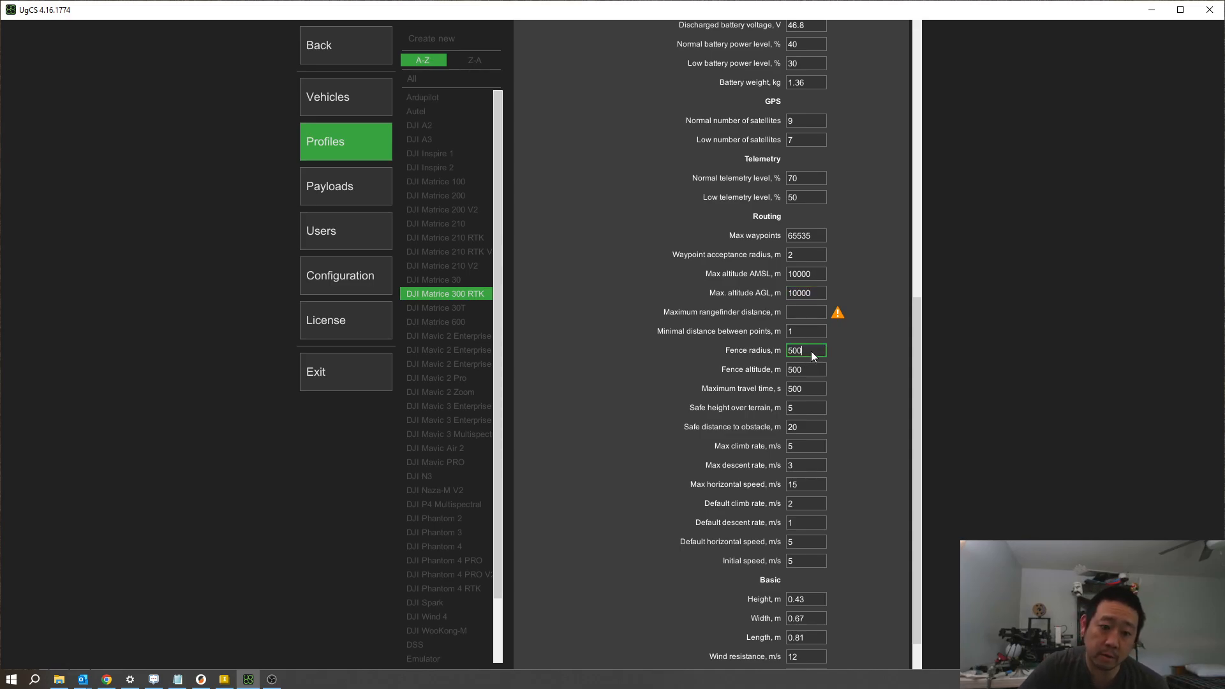
type("10000")
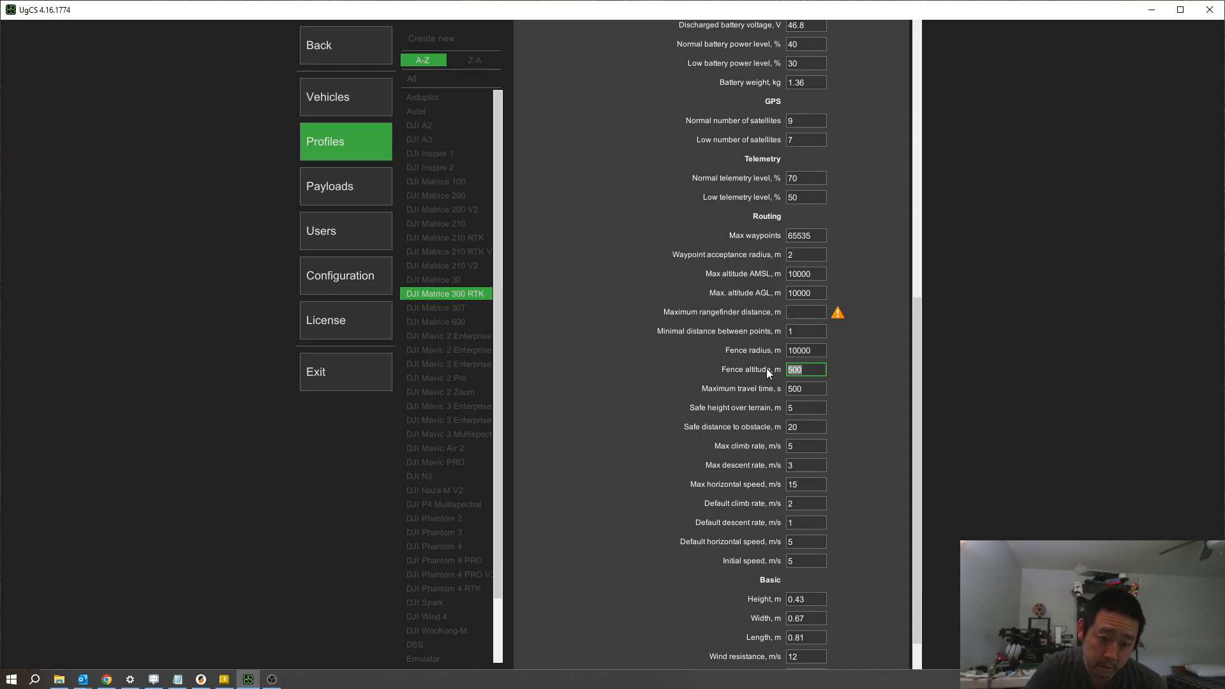
key("BackSpace")
type("10000")
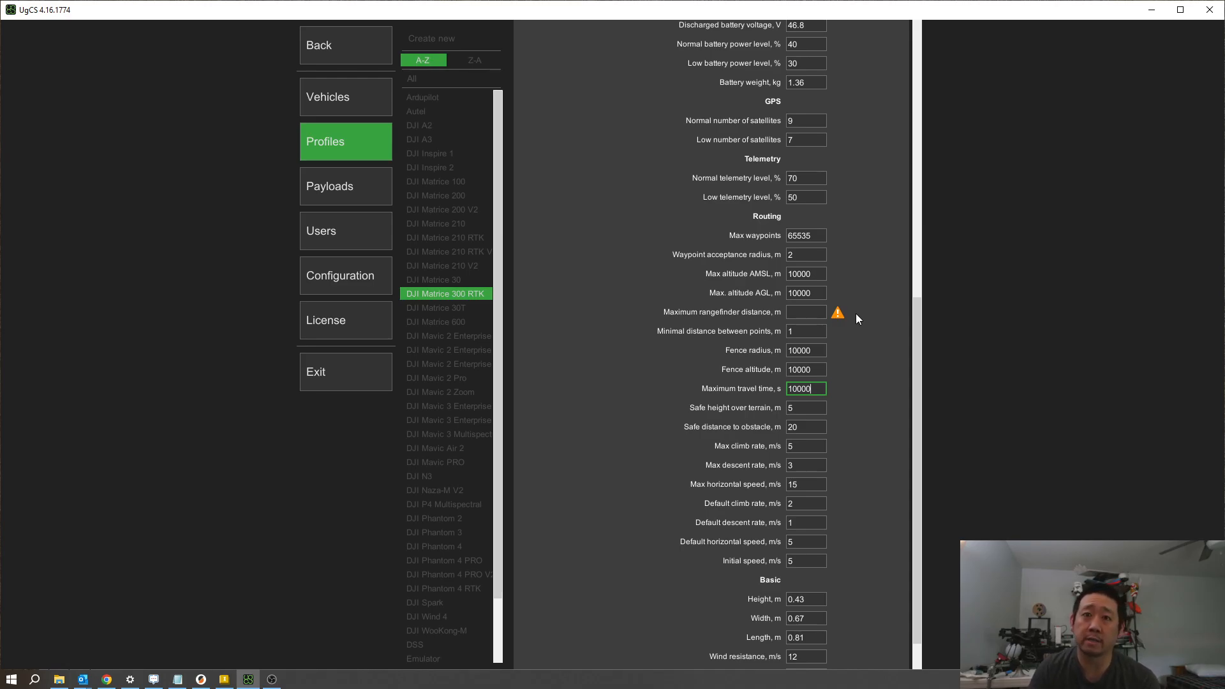
Save the vehicle profile changes and return to the mission to inspect Route 1's flight path.
left_click(347, 54)
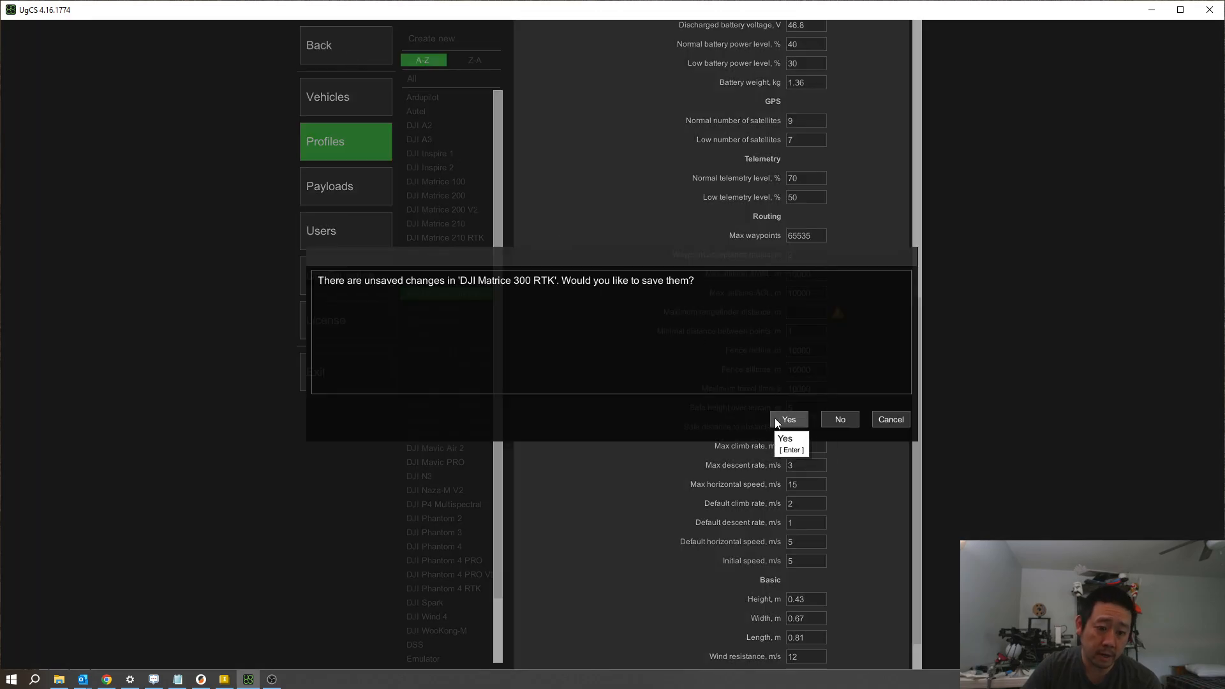
left_click(775, 421)
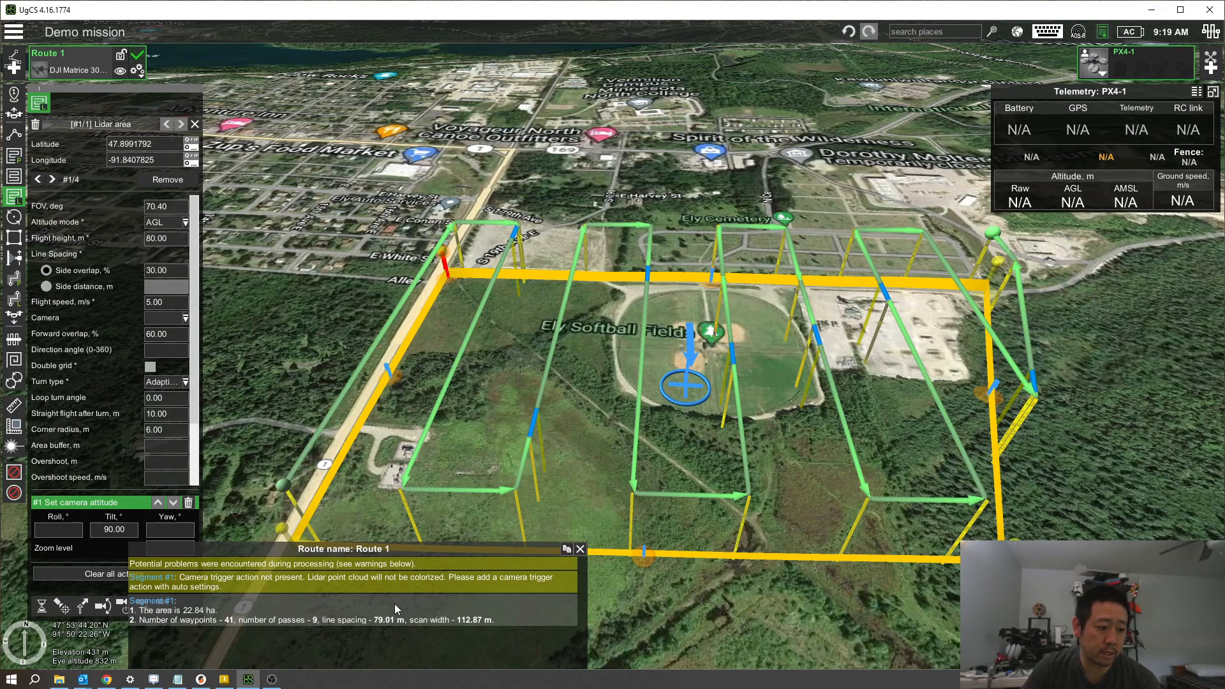
left_click_drag(744, 614, 821, 564)
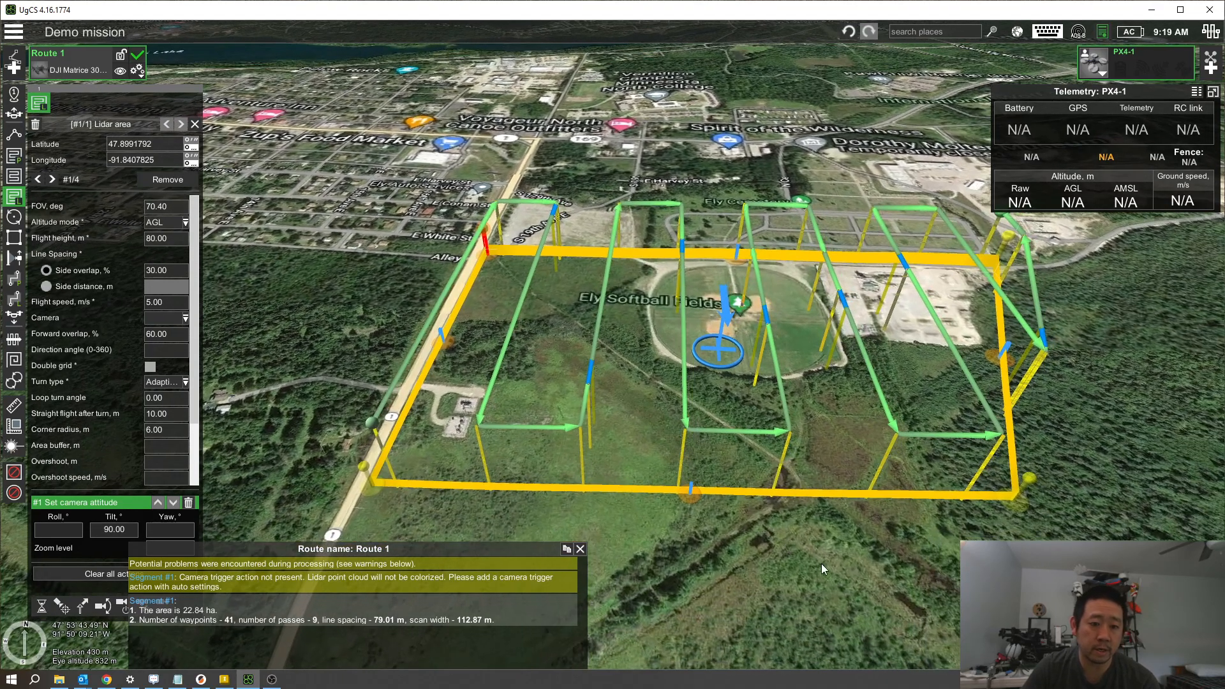
right_click_drag(816, 563, 737, 592)
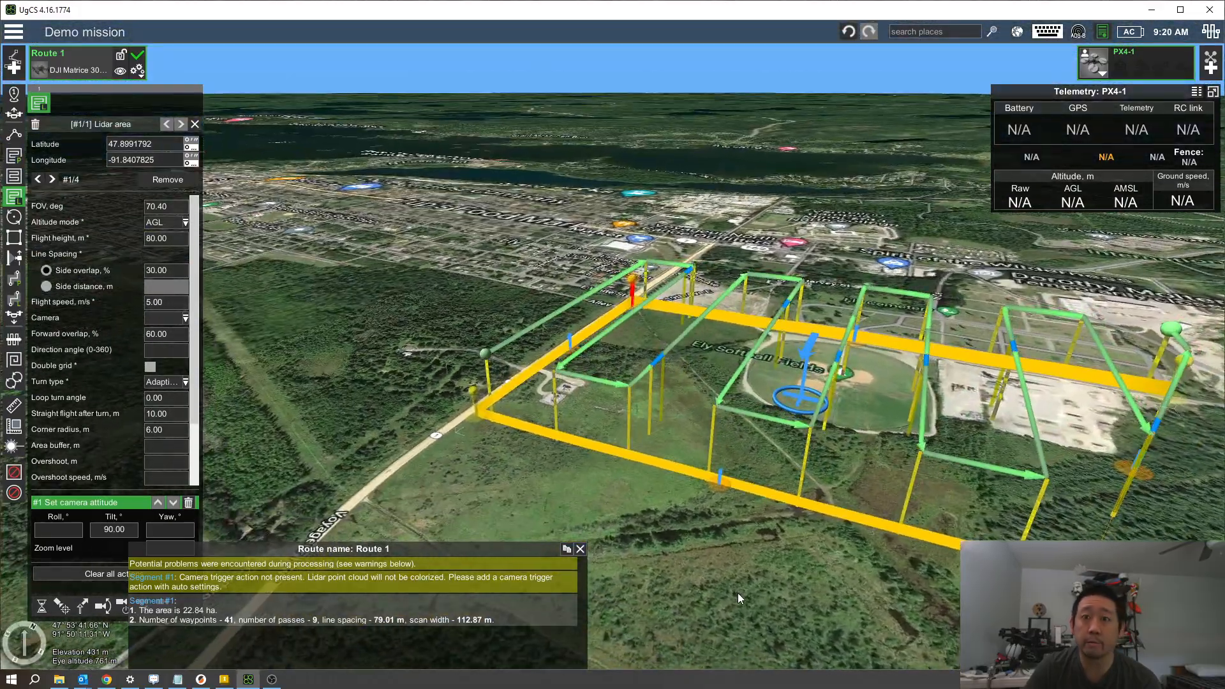